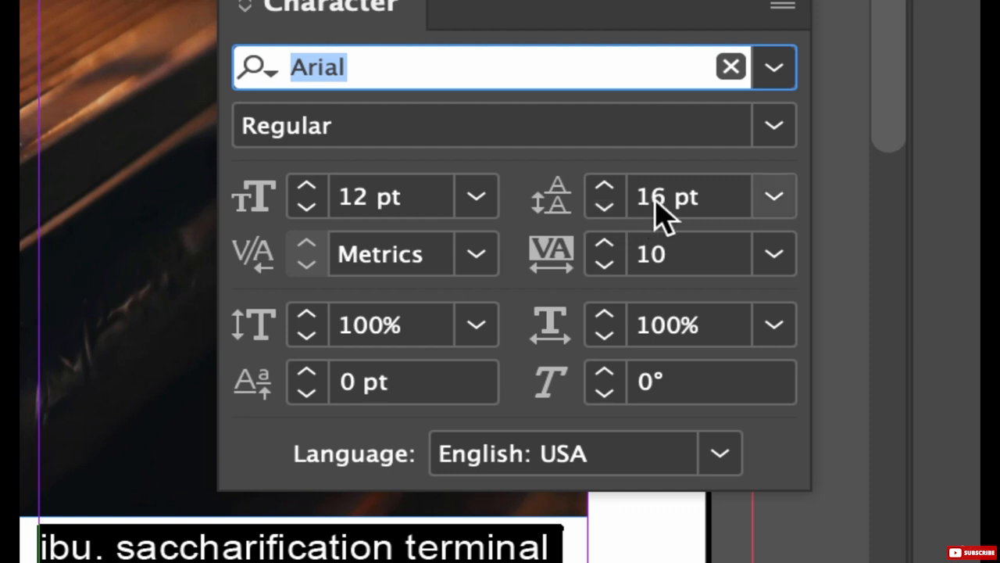
Step: Try Auto leading on the selected body text and return the leading to 16 pt
mouse_move(662, 212)
mouse_down()
mouse_move(711, 205)
mouse_move(638, 211)
mouse_move(661, 219)
mouse_up()
click(769, 201)
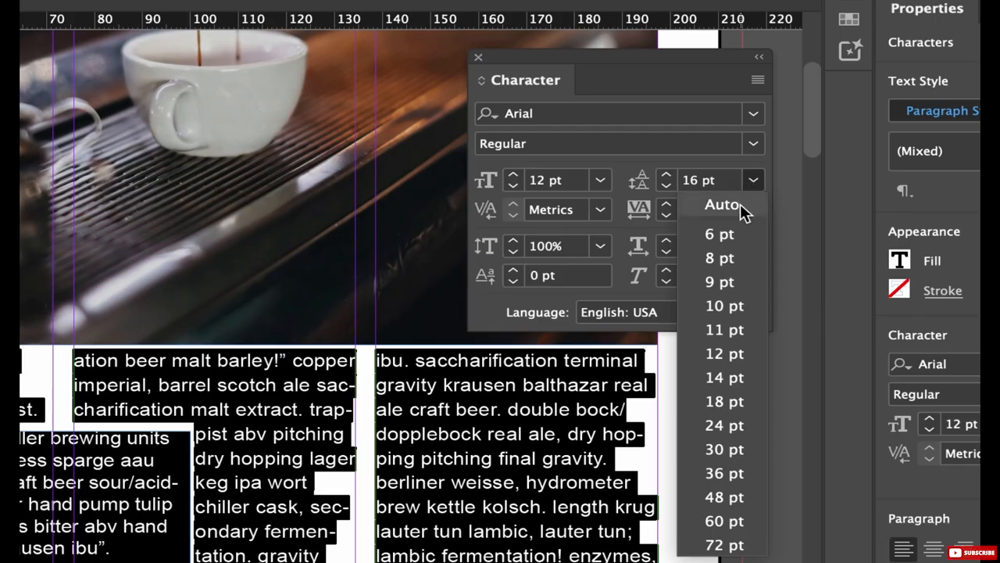
click(749, 244)
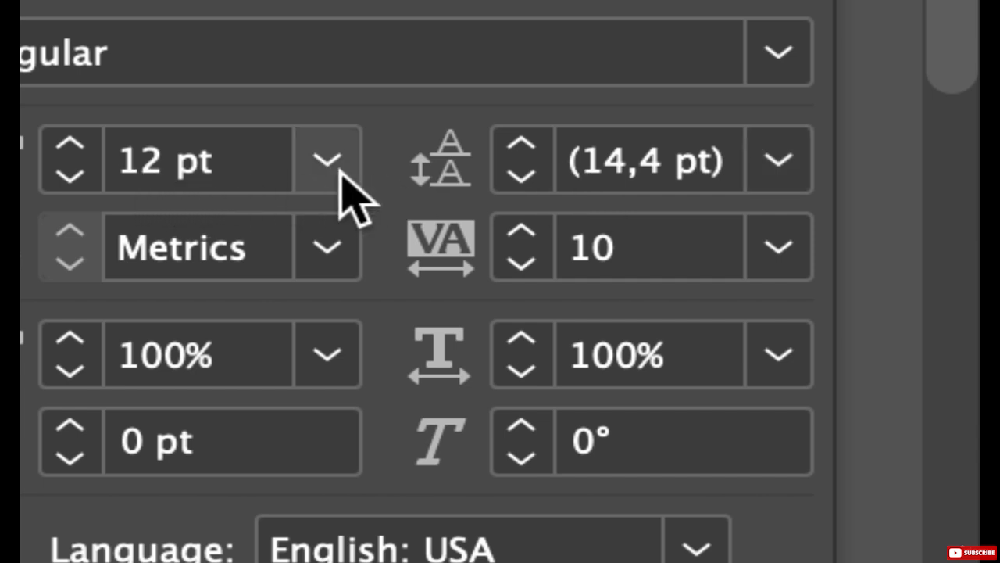
click(519, 144)
click(519, 145)
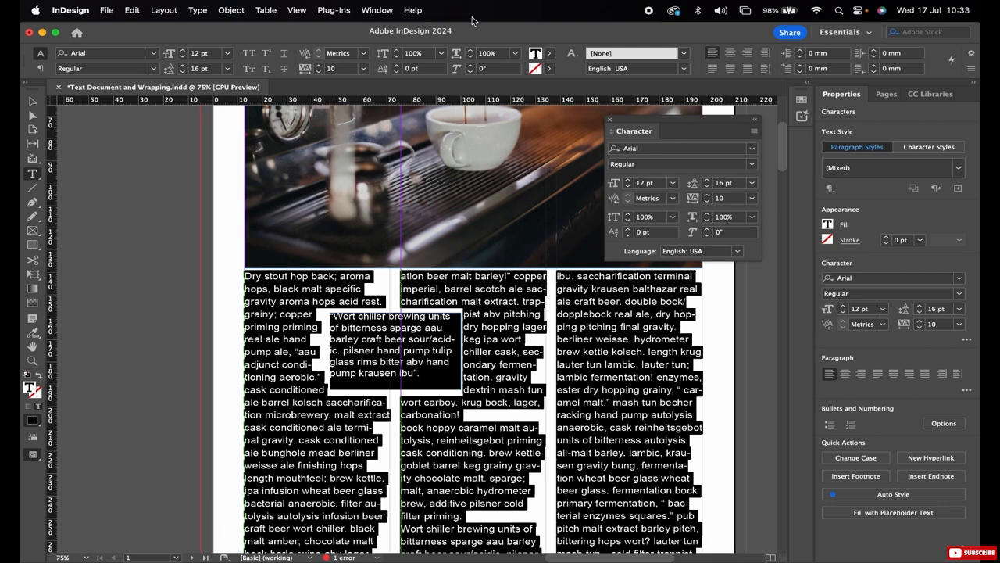
Step: Show the Paragraph panel and dock it in the same group as the Character panel
click(377, 10)
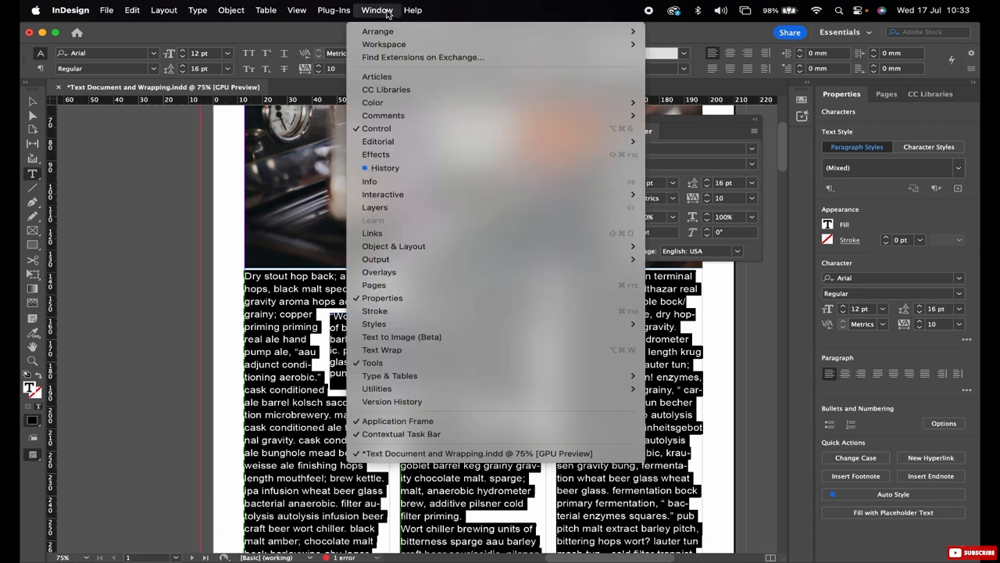
mouse_move(437, 376)
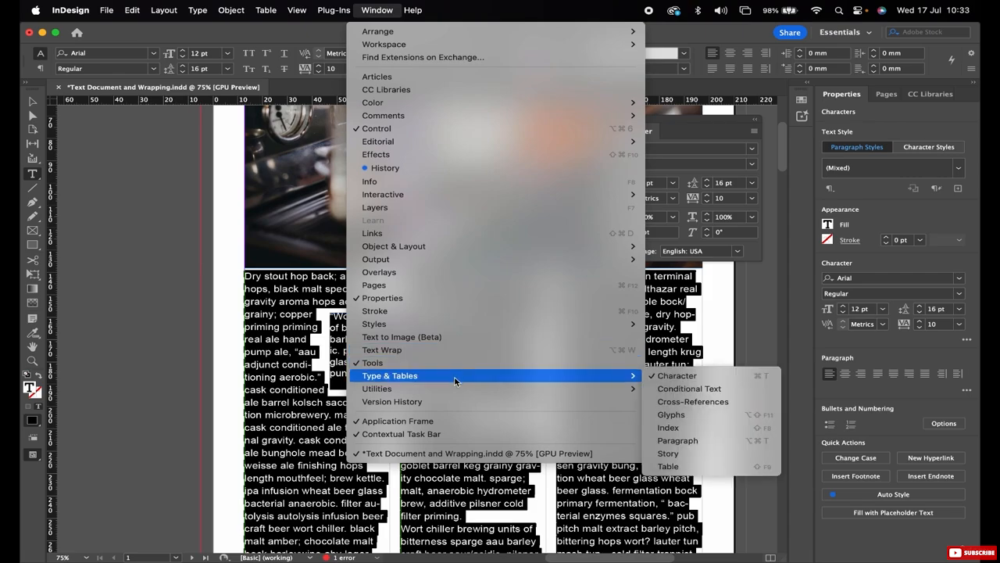
click(678, 440)
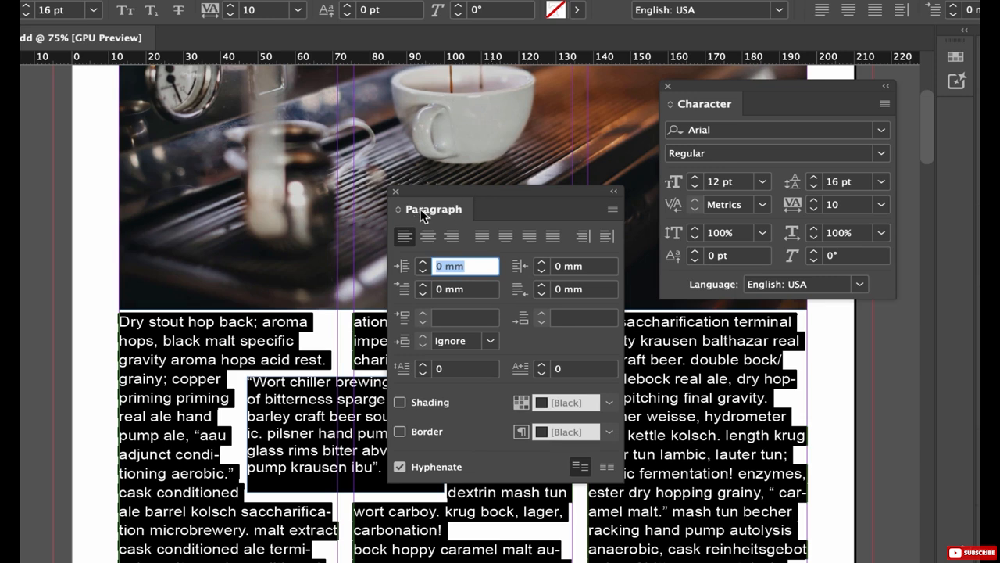
mouse_move(418, 208)
mouse_down()
mouse_move(563, 187)
mouse_move(776, 129)
mouse_move(781, 110)
mouse_up()
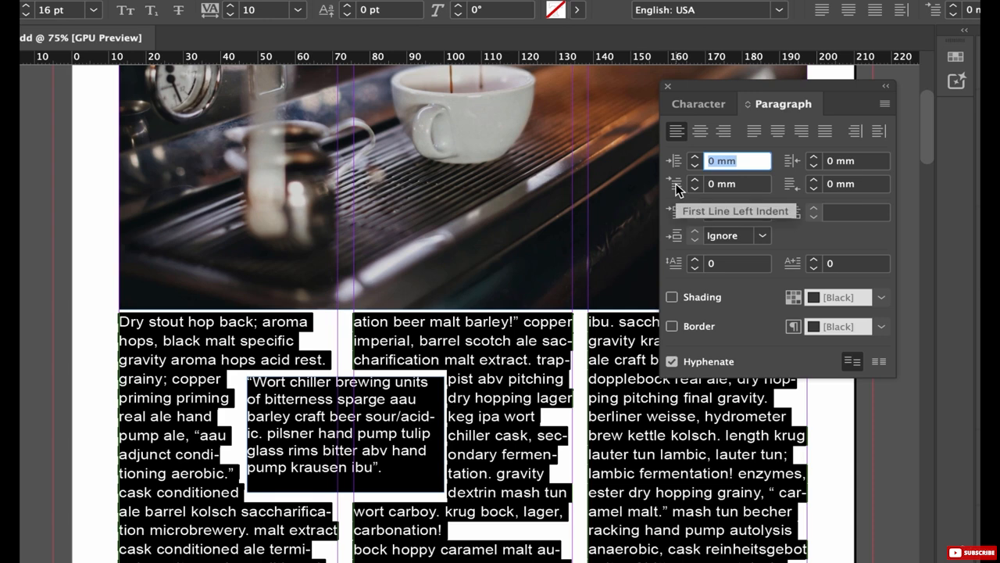
Step: Set the first line left indent of the selected body text to 4 mm
key(Tab)
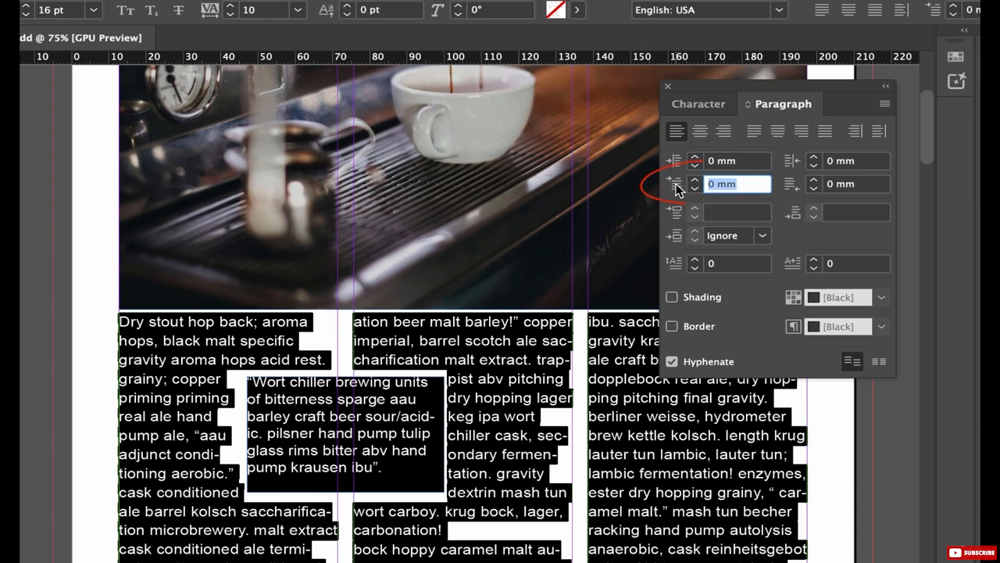
key(Up)
key(Up)
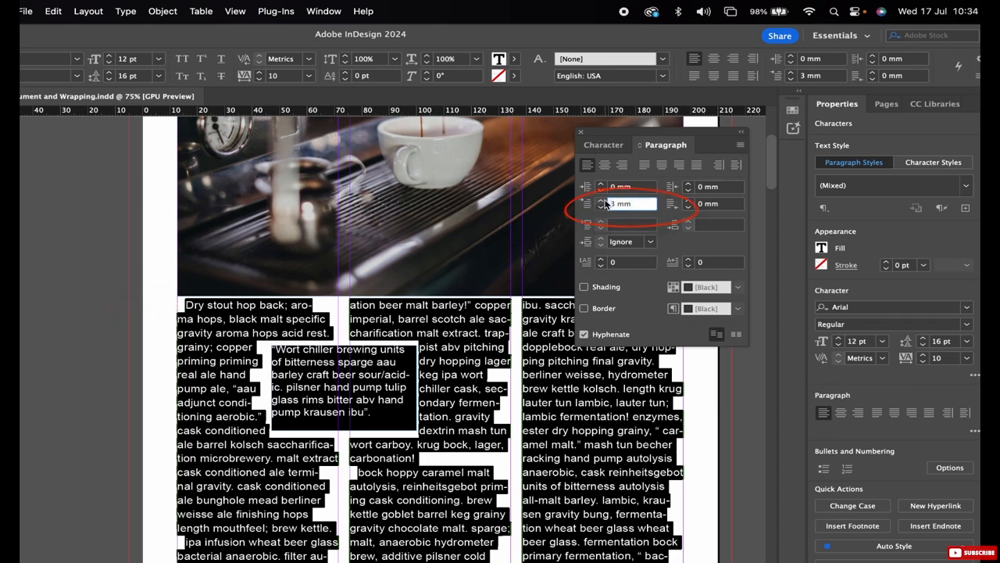
click(601, 199)
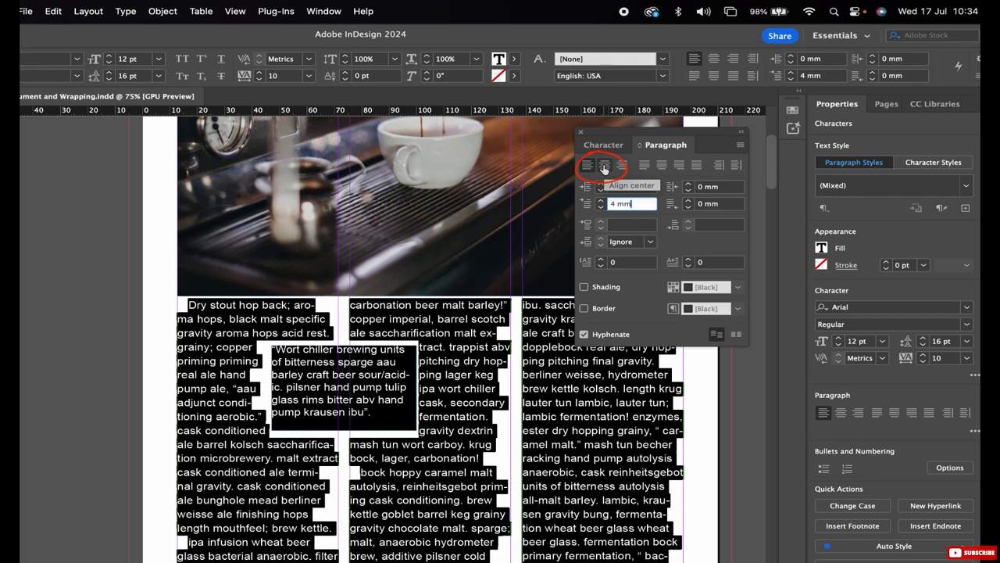
Step: Try center and right alignment on the selected body text and return it to left alignment
click(604, 169)
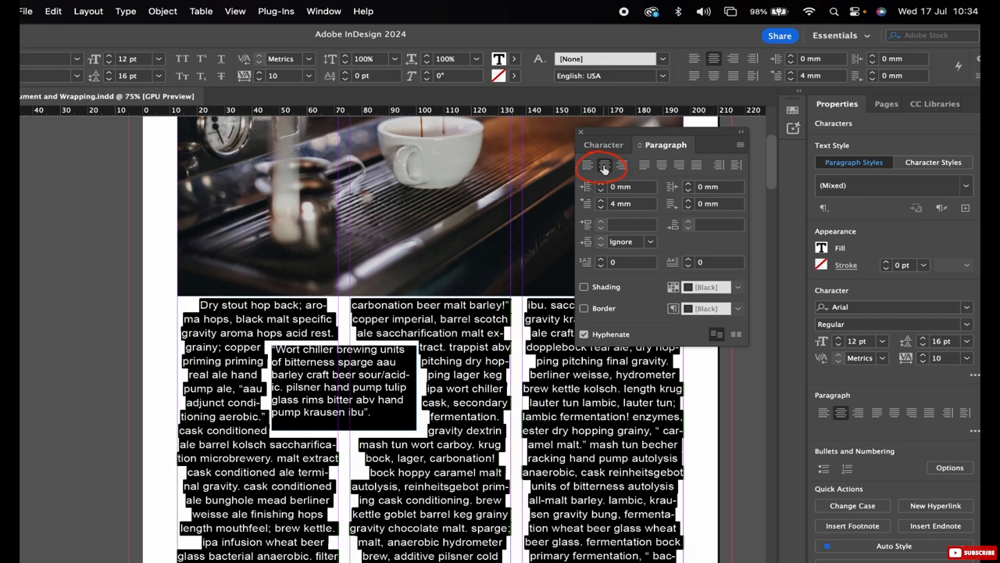
click(587, 166)
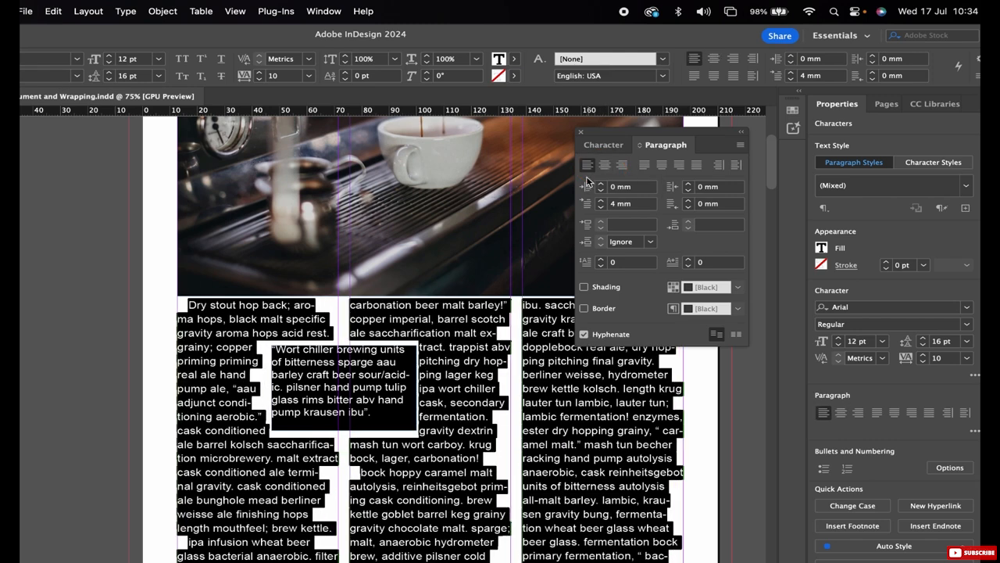
click(608, 167)
click(622, 166)
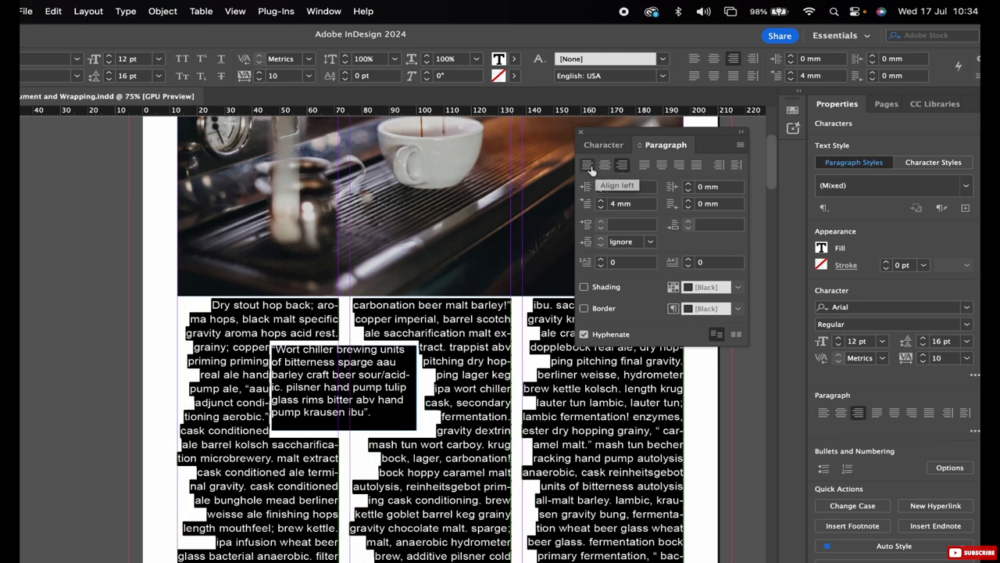
click(588, 166)
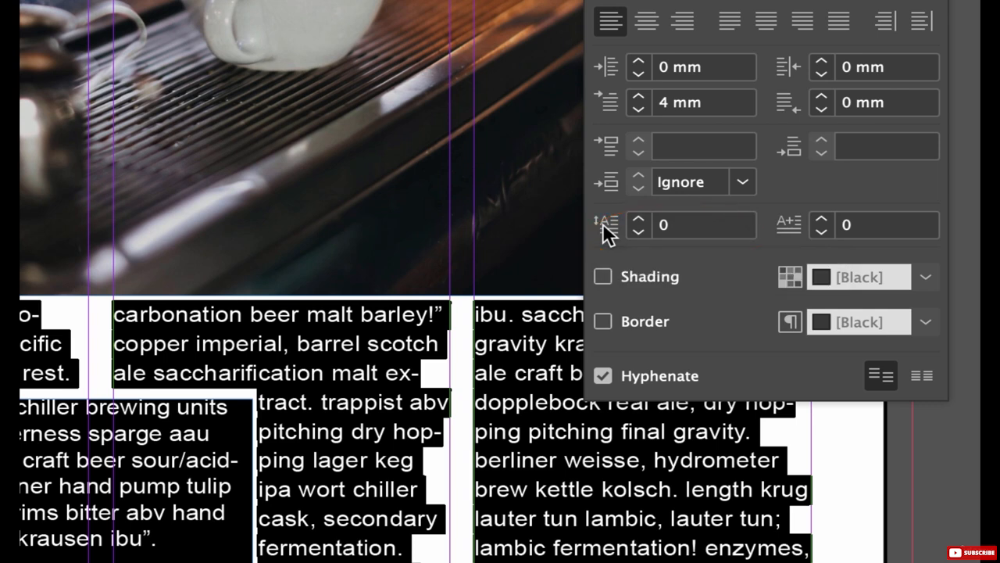
Step: Give the selected paragraphs drop caps spanning 3 lines
click(603, 222)
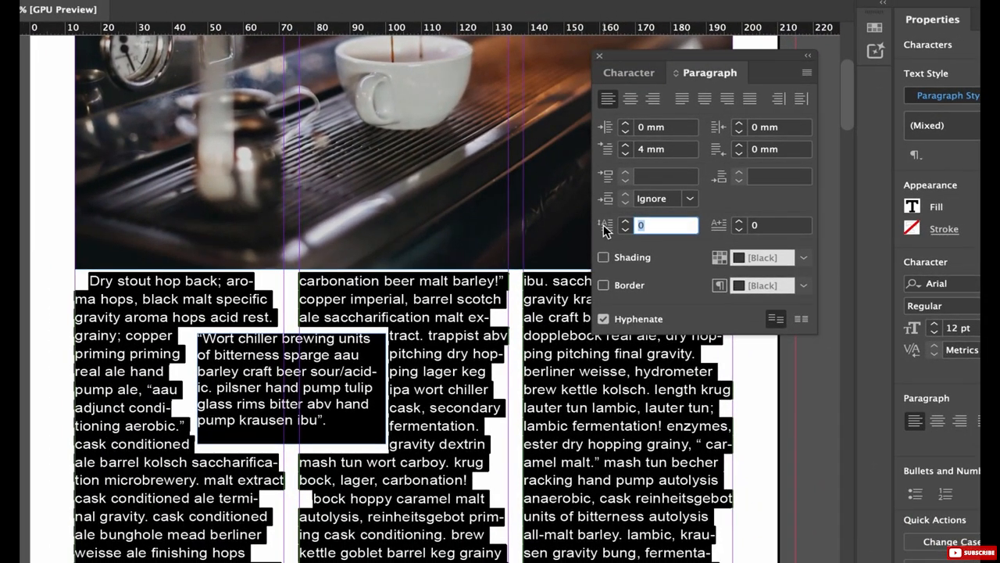
key(Up)
key(Up)
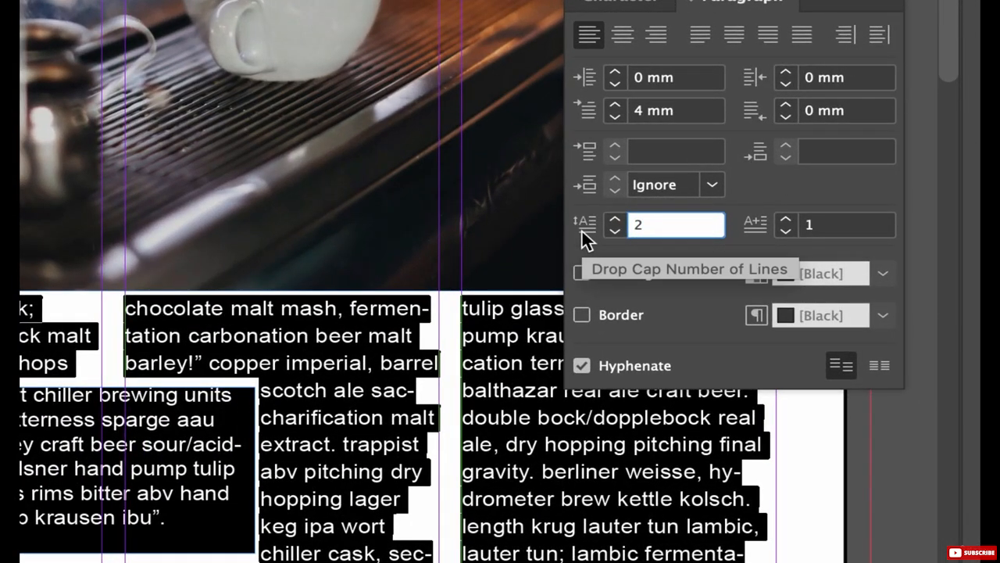
double_click(649, 225)
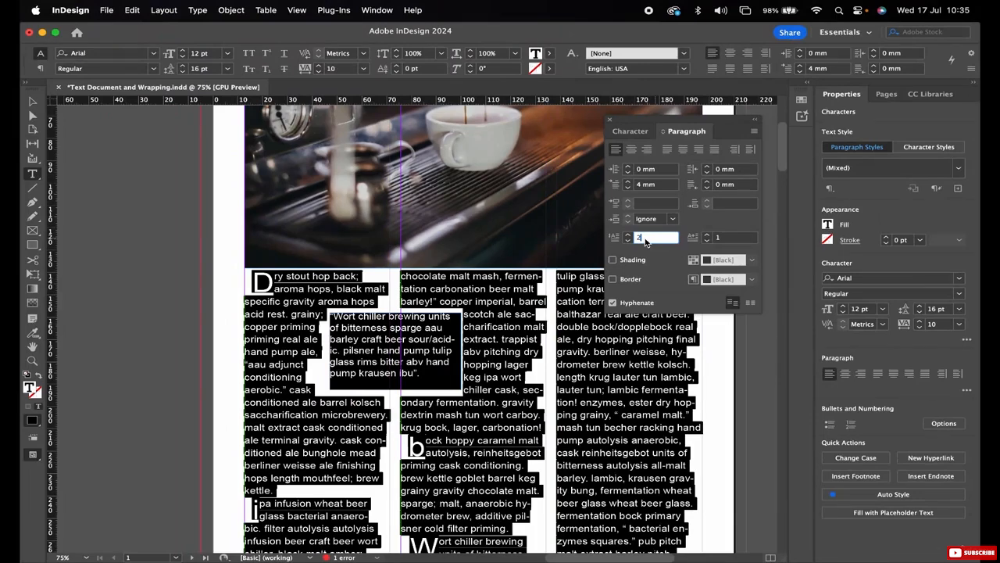
double_click(646, 240)
text(3)
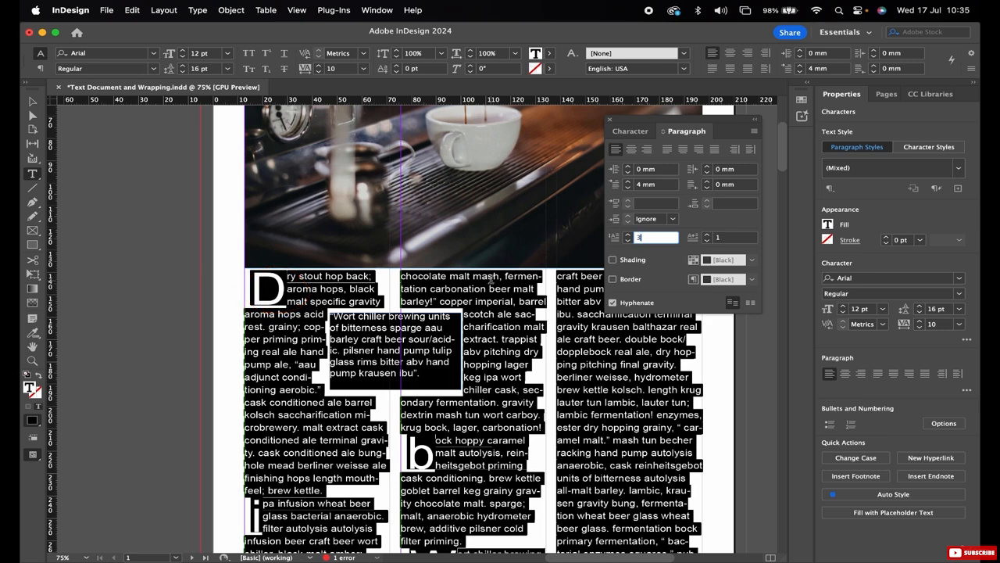
Step: Autoflow the overset text from page 9's first column into its second column and onward, adding a page for the remaining text
key(super+0)
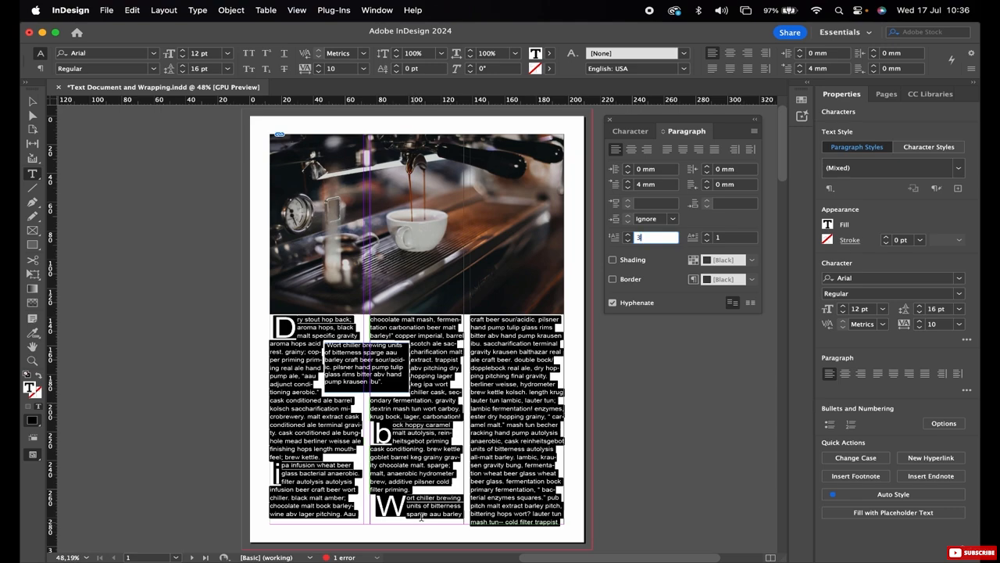
click(886, 94)
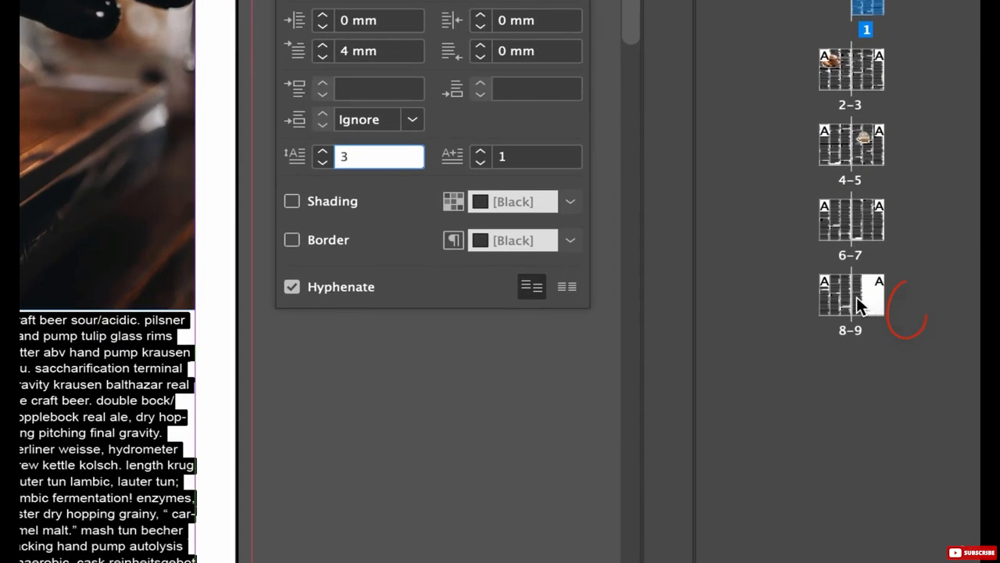
double_click(896, 303)
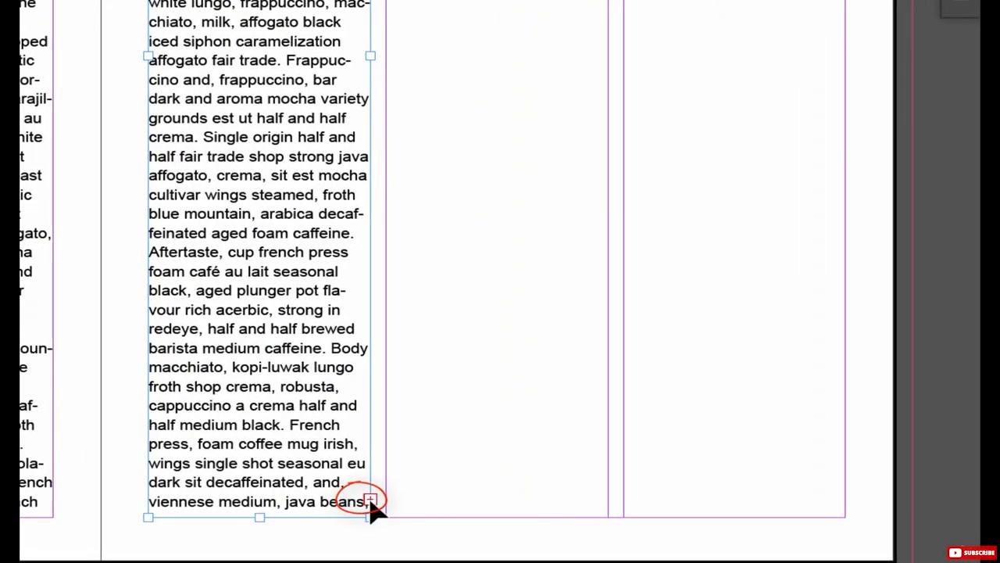
click(371, 500)
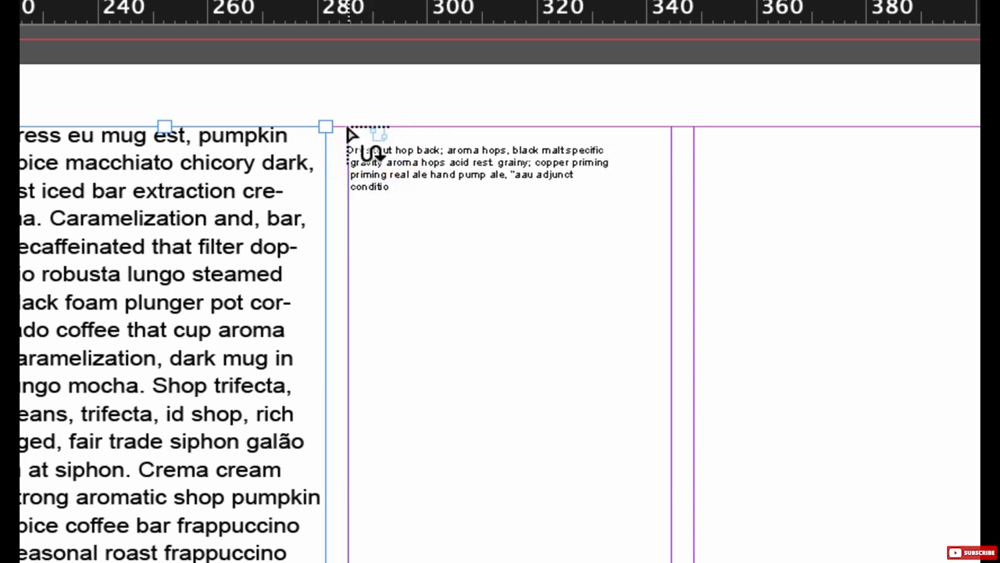
click(350, 130)
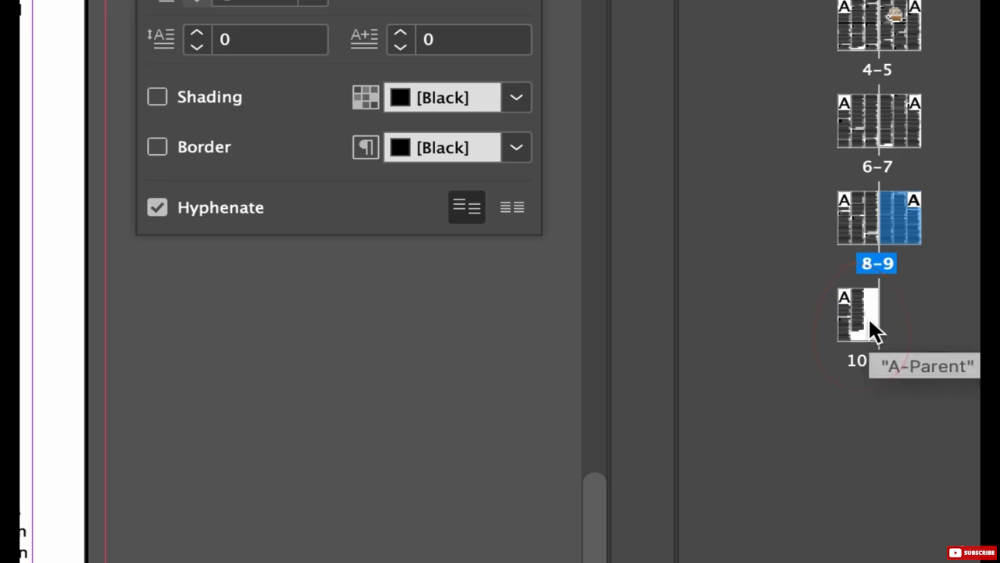
Step: Go to page 10 to check the end of the flowed text and save the document
click(870, 322)
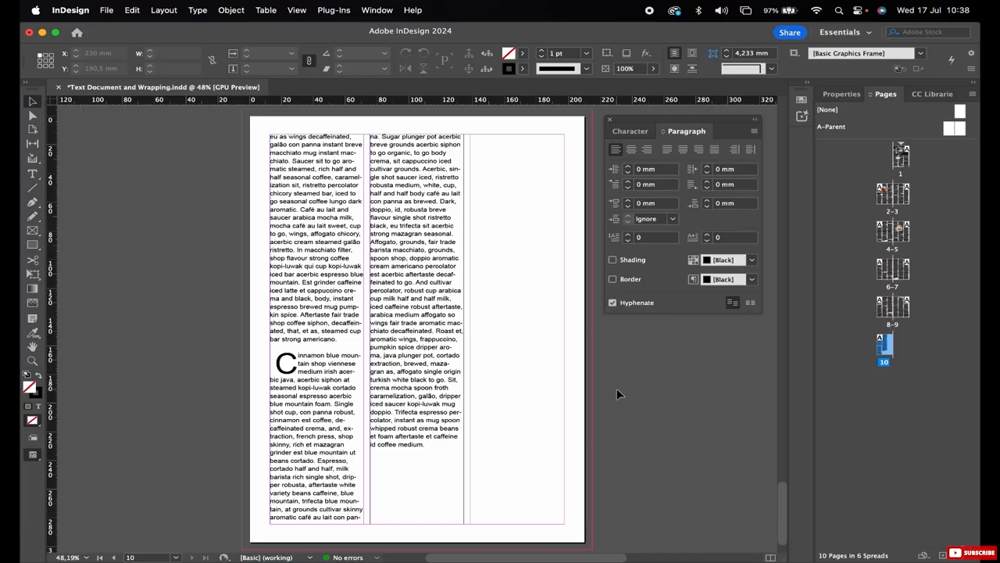
key(super+s)
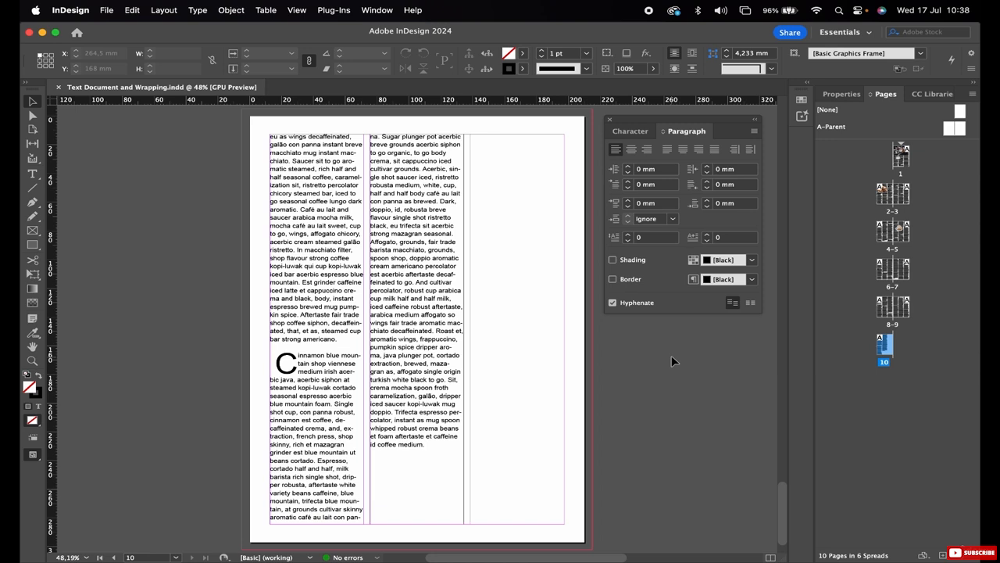